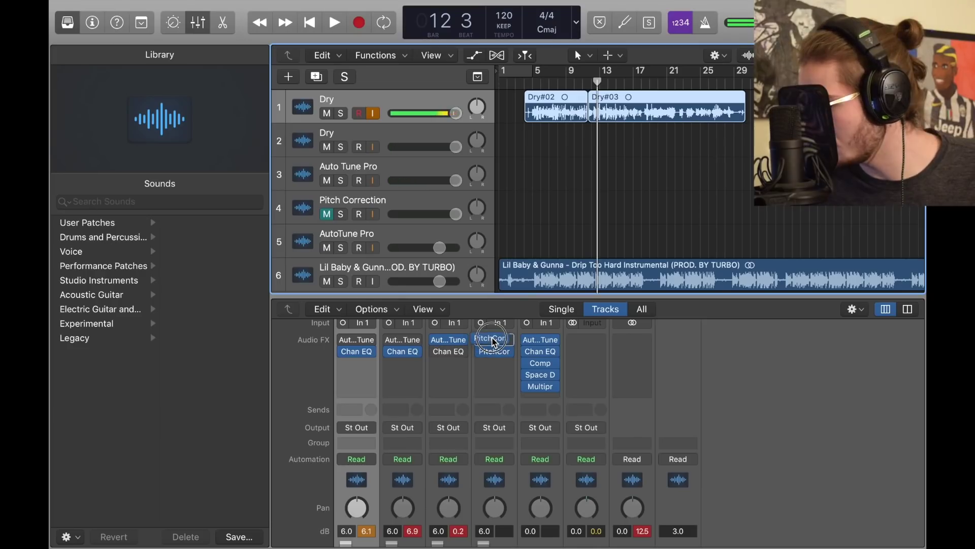
# - Place Pitch Correction ahead of the Channel EQ in the Pitch Correction track's audio effects and unmute that track
pyautogui.moveTo(496, 339); pyautogui.dragTo(495, 339)
pyautogui.click(374, 163)
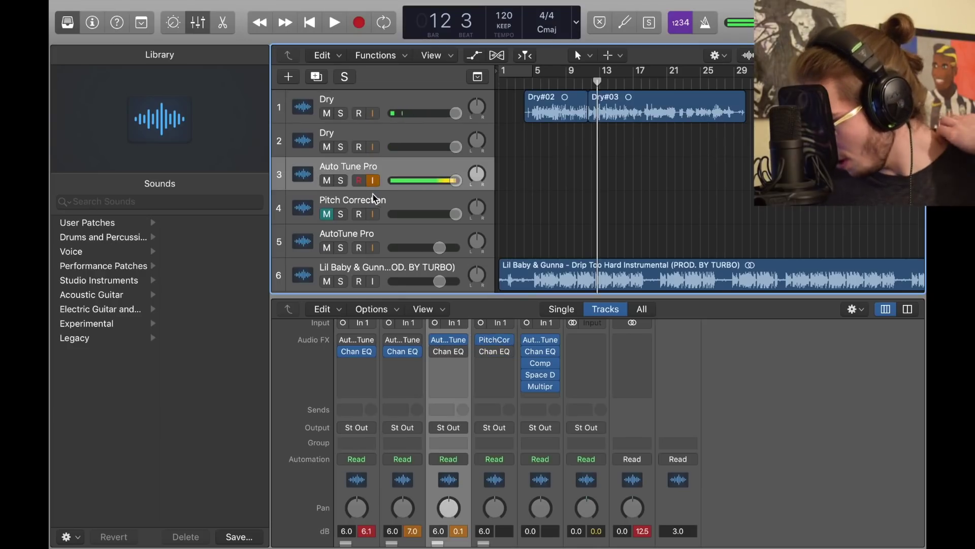
pyautogui.click(327, 214)
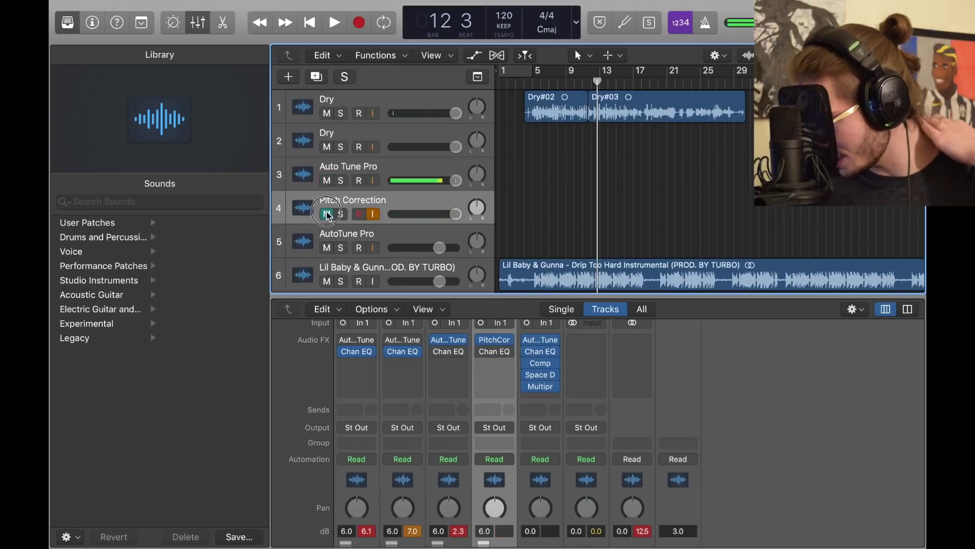
# - View the Pitch Correction plug-in's settings, close it, and bring up the Auto Tune Pro plug-in
pyautogui.click(498, 343)
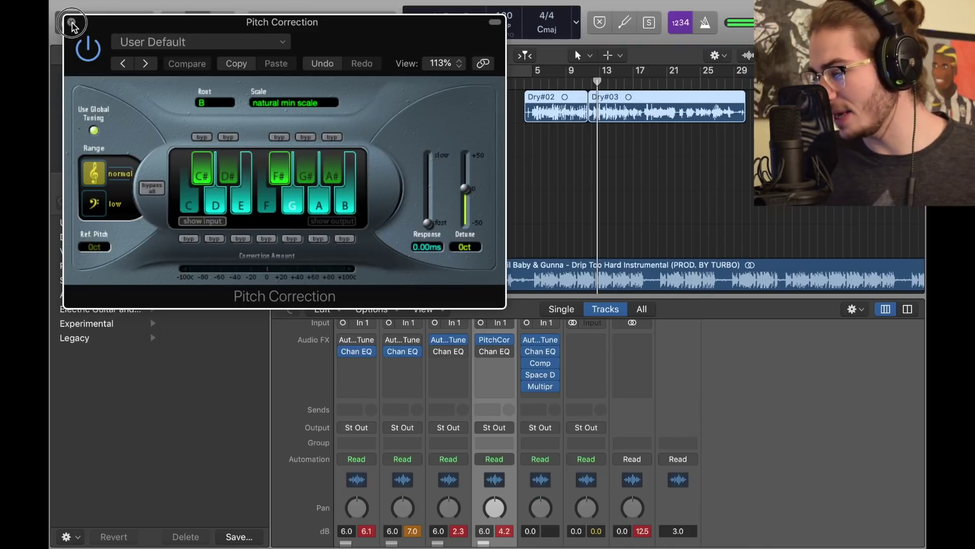
pyautogui.click(71, 22)
pyautogui.click(494, 341)
pyautogui.moveTo(532, 57); pyautogui.dragTo(414, 64)
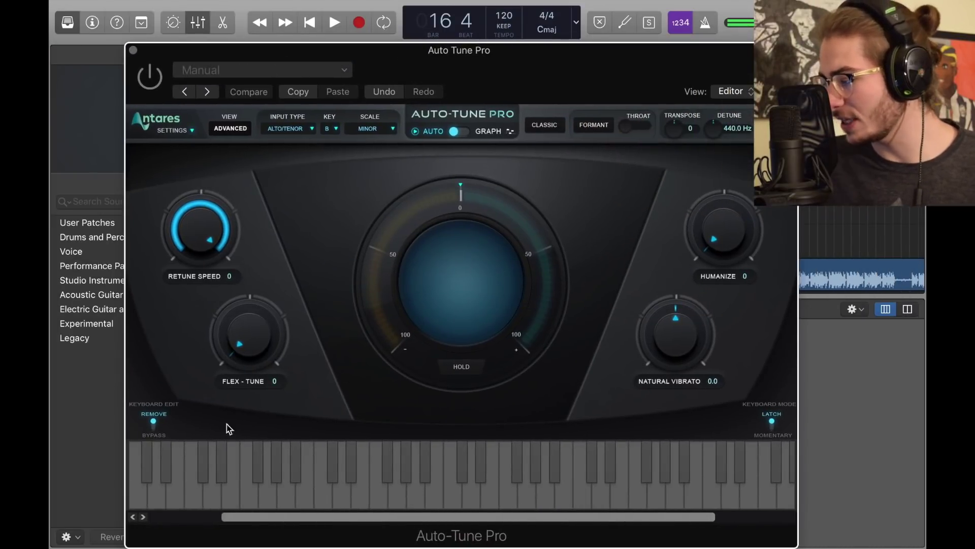
# - Choose Alto/Tenor as the Auto-Tune Pro input type and toggle Classic mode on and back off
pyautogui.click(312, 131)
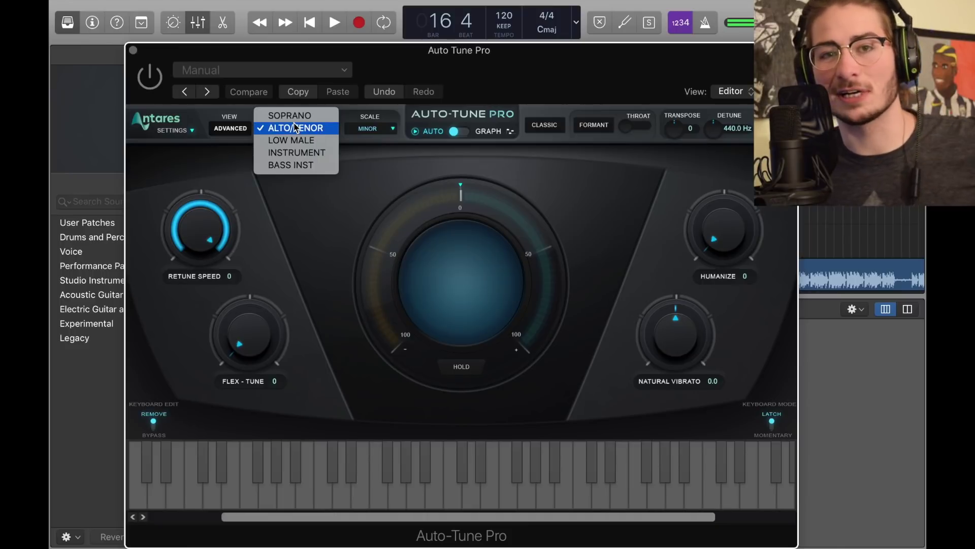
pyautogui.click(296, 128)
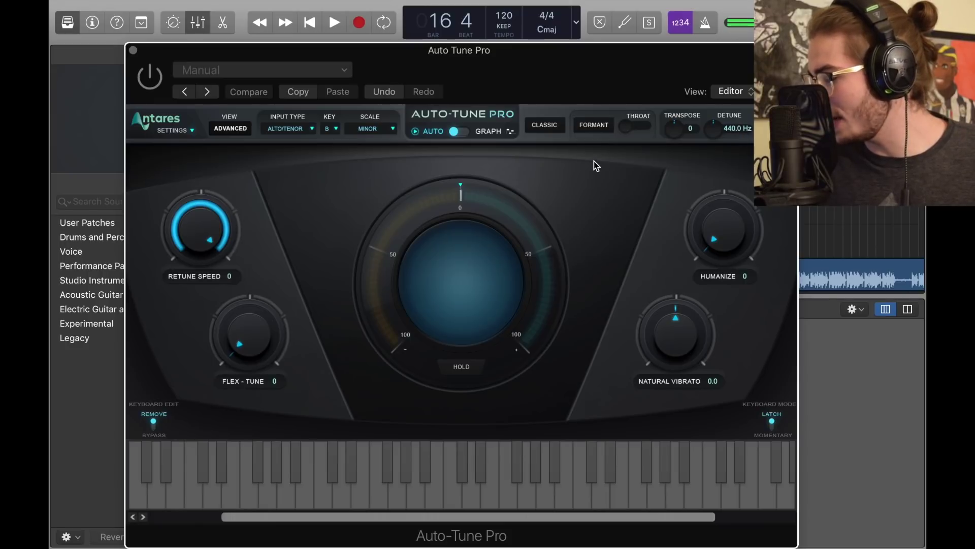
pyautogui.click(545, 125)
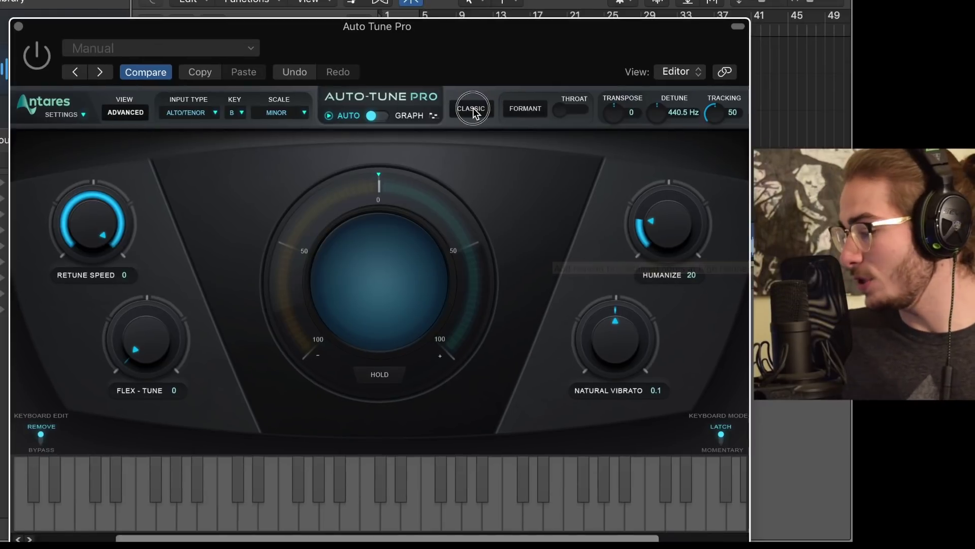
pyautogui.click(473, 100)
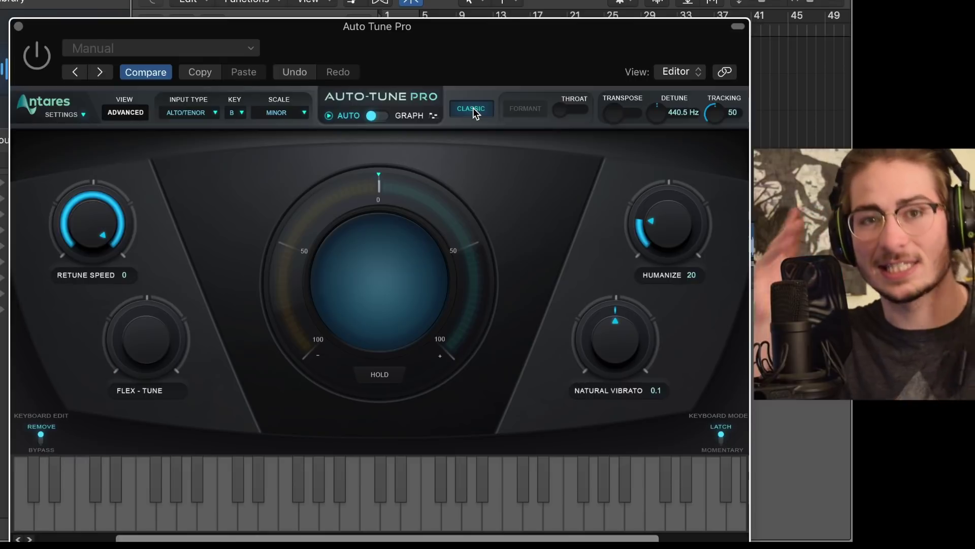
pyautogui.click(473, 109)
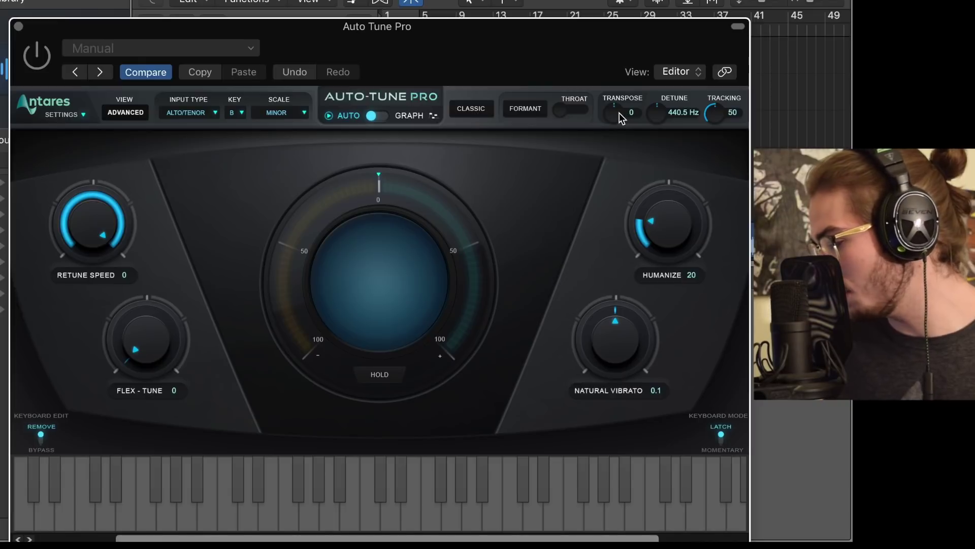
pyautogui.moveTo(616, 115)
pyautogui.mouseDown()
pyautogui.moveTo(606, 165)
pyautogui.moveTo(614, 122)
pyautogui.mouseUp()
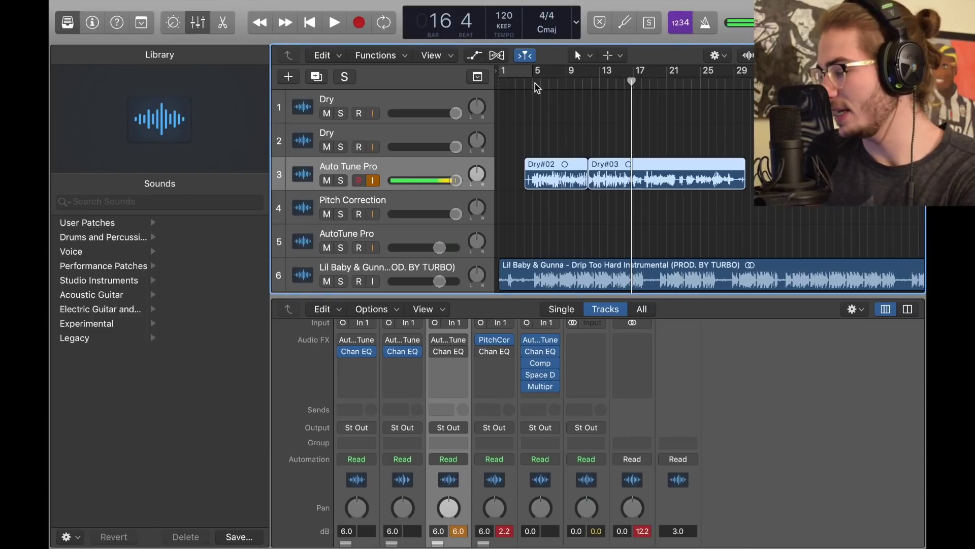
# - Play the vocal from about bar 5 and raise Auto-Tune Pro's Humanize to 100
pyautogui.click(532, 82)
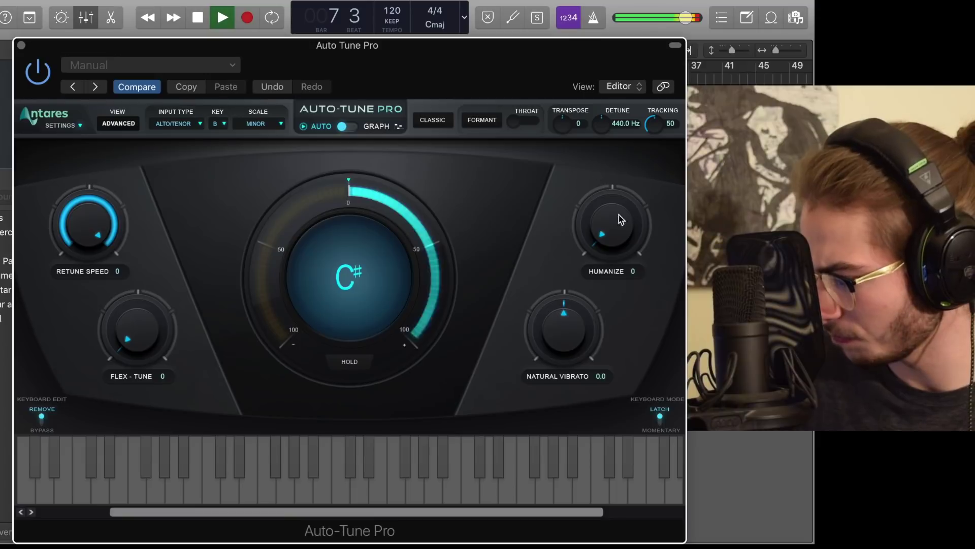
pyautogui.moveTo(607, 231); pyautogui.dragTo(609, 131)
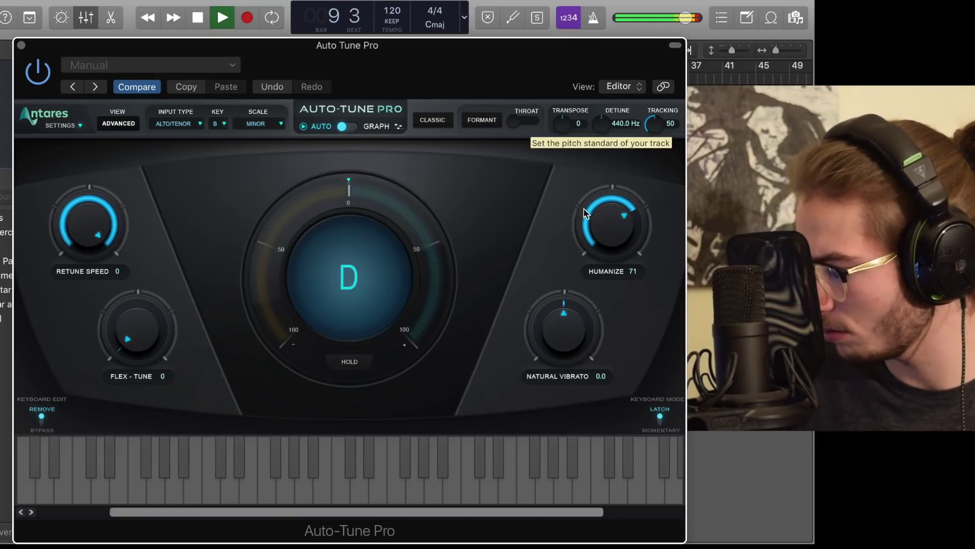
pyautogui.moveTo(615, 226); pyautogui.dragTo(623, 102)
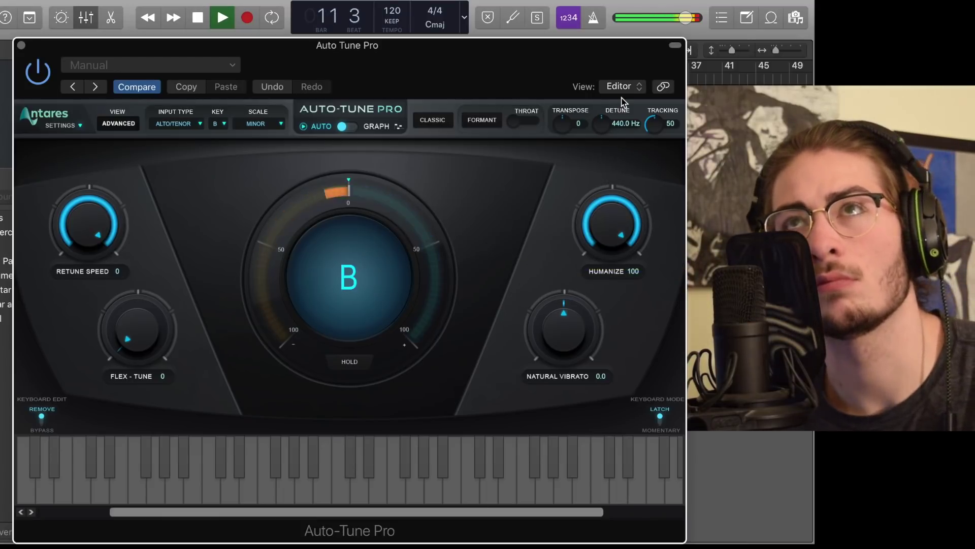
# - Try a higher Transpose and a lower Flex-Tune setting in Auto-Tune Pro
pyautogui.moveTo(562, 129); pyautogui.dragTo(571, 54)
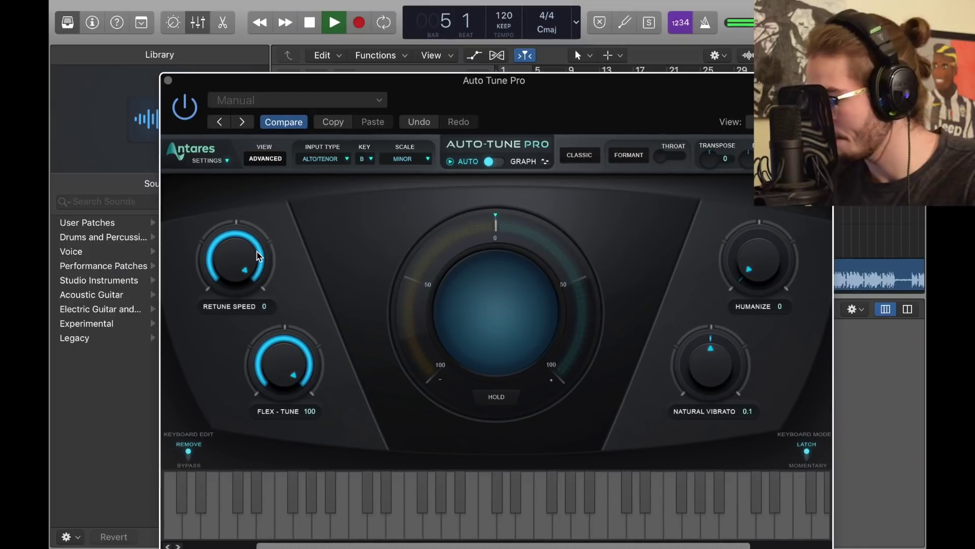
pyautogui.moveTo(276, 350); pyautogui.dragTo(290, 420)
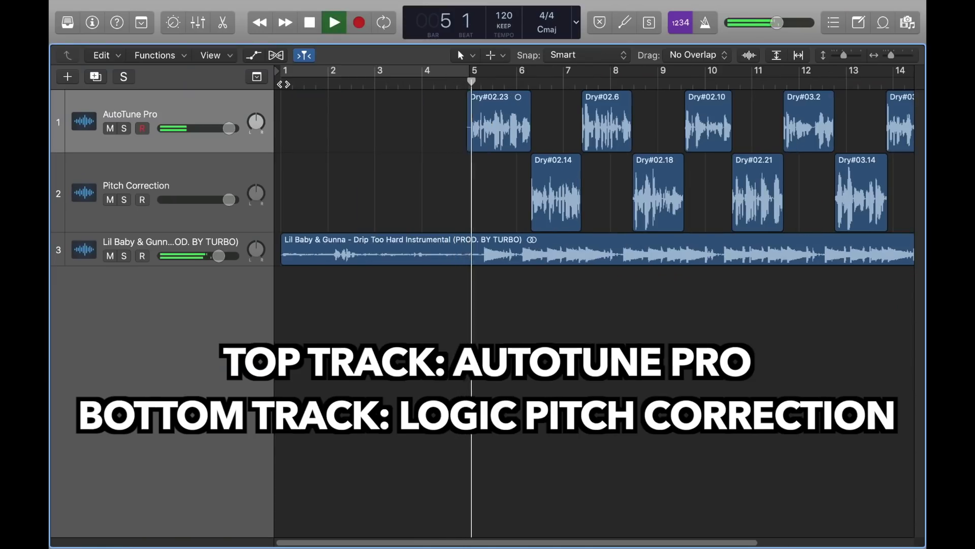
pyautogui.hscroll(10, 591, 248)
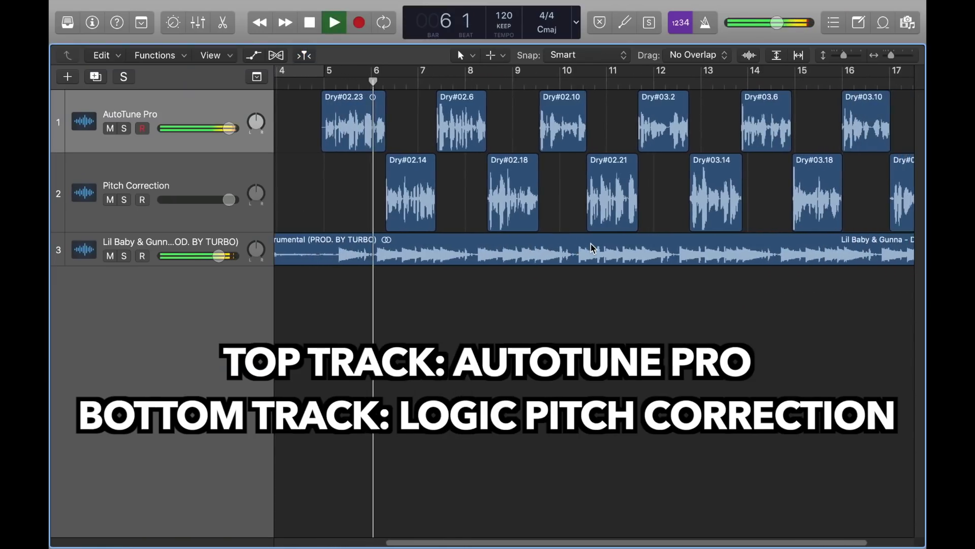
pyautogui.hscroll(3, 591, 248)
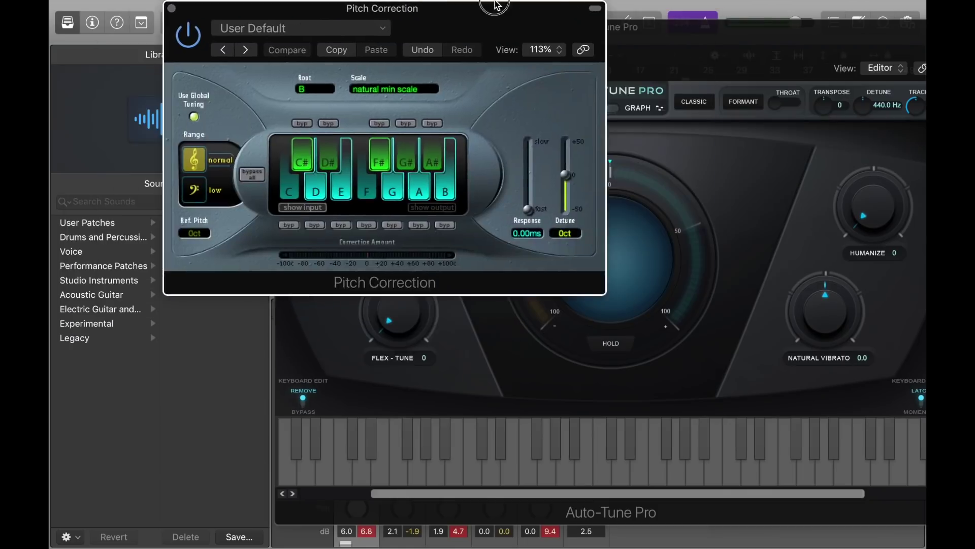
# - Arrange the Pitch Correction and AutoTune Pro plug-in windows so both can be compared
pyautogui.moveTo(457, 8); pyautogui.dragTo(361, 26)
pyautogui.click(587, 37)
pyautogui.moveTo(587, 37); pyautogui.dragTo(500, 61)
pyautogui.click(382, 28)
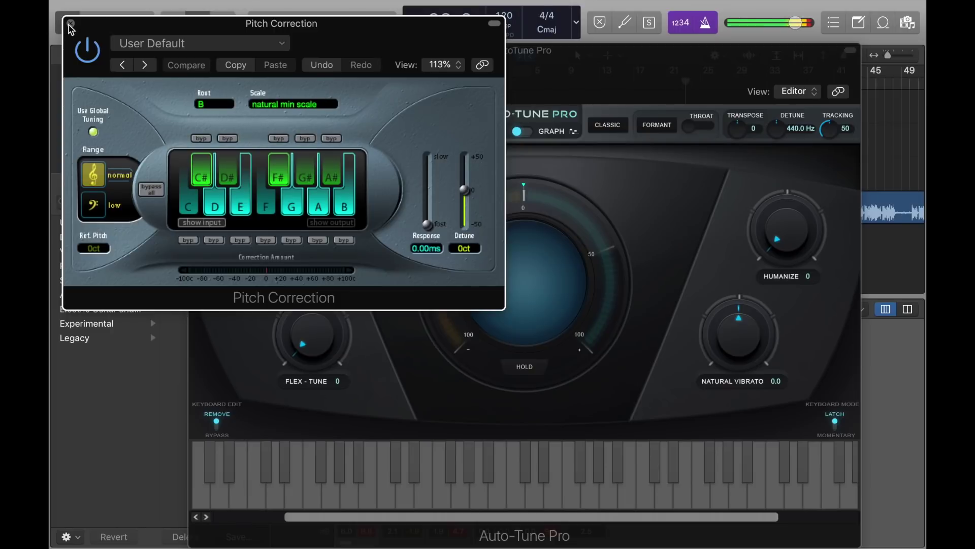
# - Compare Pitch Correction's range options with the input types and settings options that AutoTune Pro offers
pyautogui.click(594, 94)
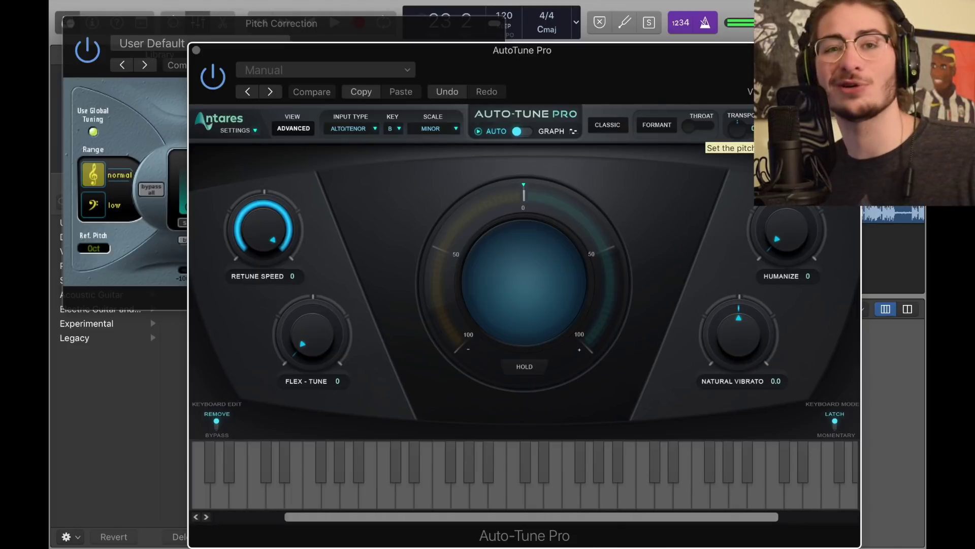
pyautogui.click(84, 192)
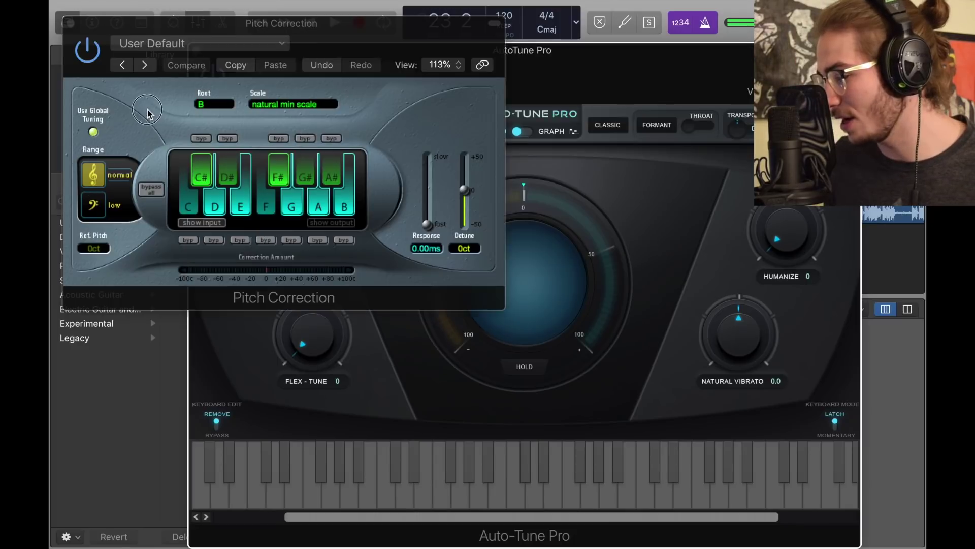
pyautogui.click(539, 152)
pyautogui.click(358, 128)
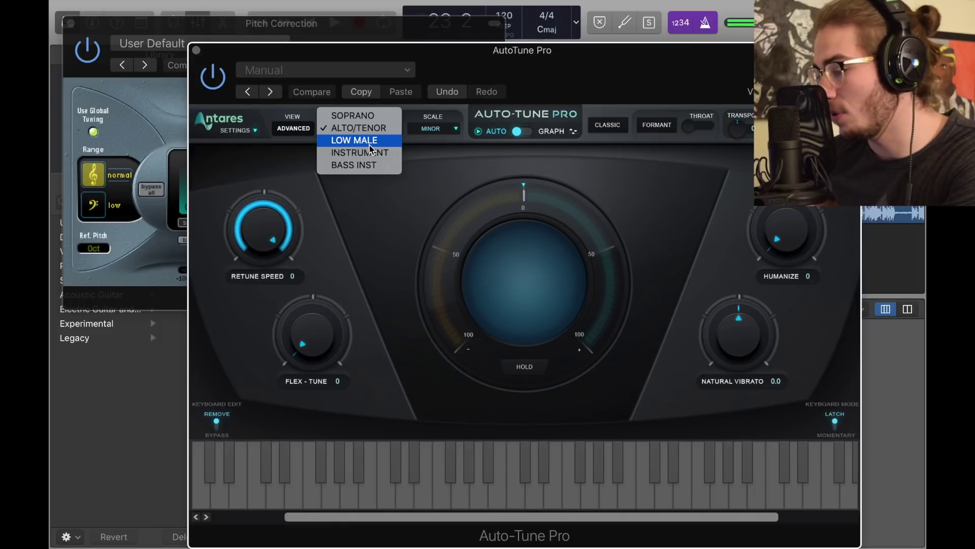
pyautogui.click(358, 152)
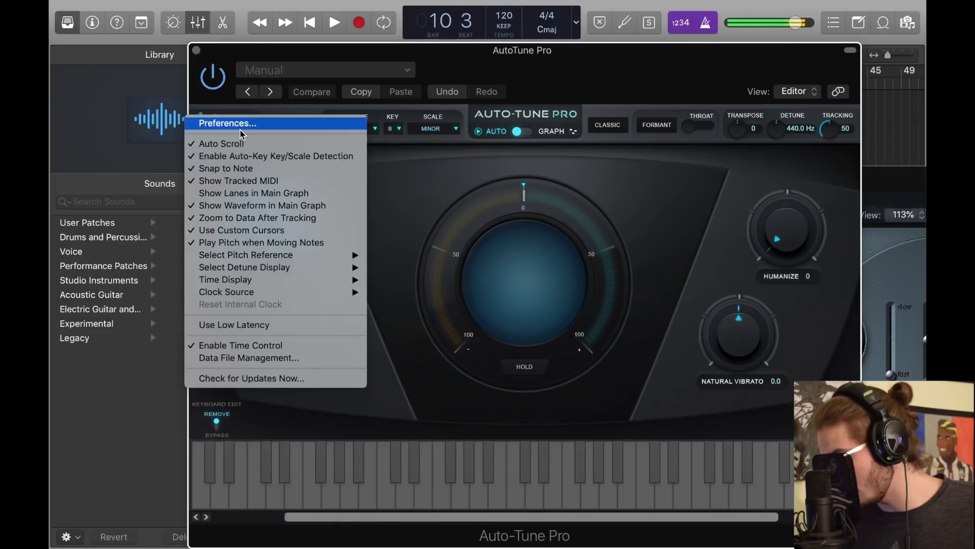
pyautogui.click(415, 175)
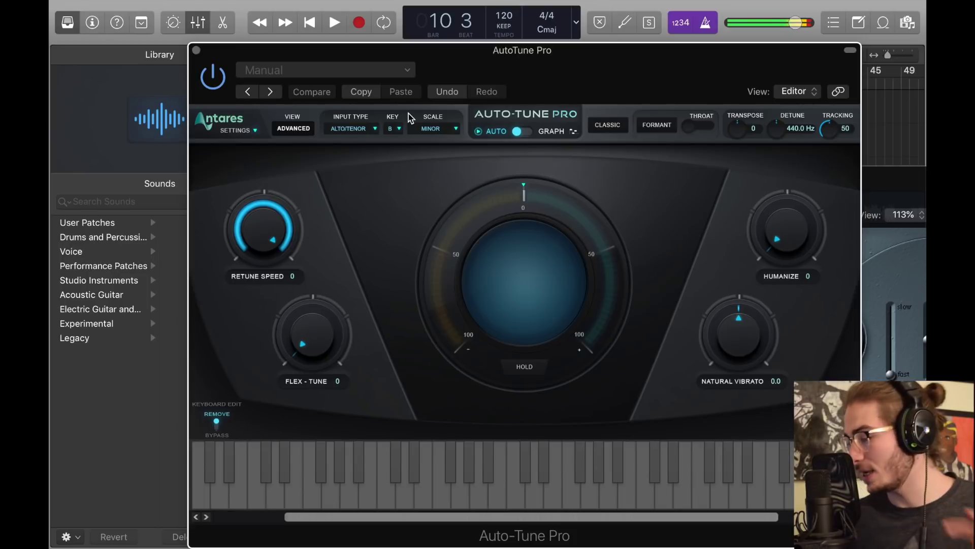
# - Switch AutoTune Pro to Graph mode and back to Auto, and toggle Classic mode on and off
pyautogui.click(517, 132)
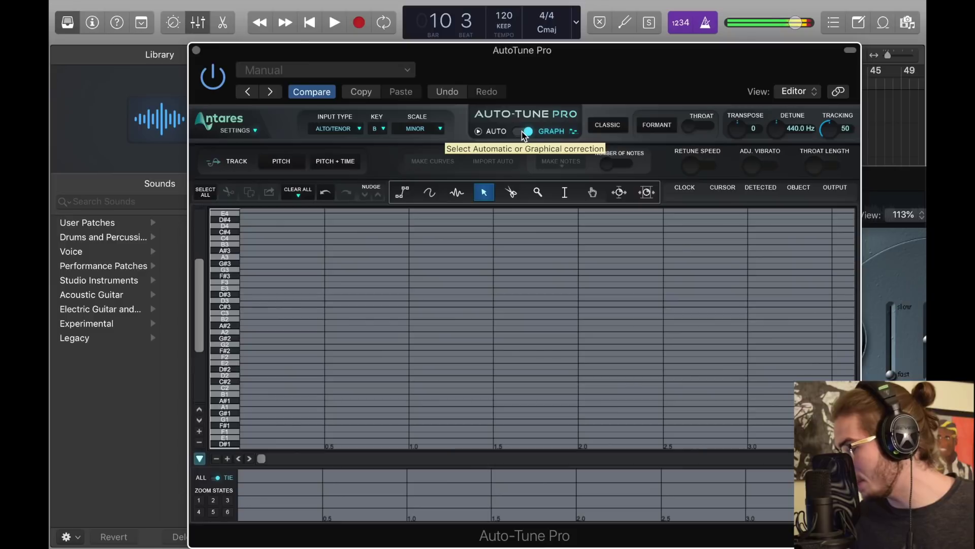
pyautogui.click(523, 133)
pyautogui.click(611, 128)
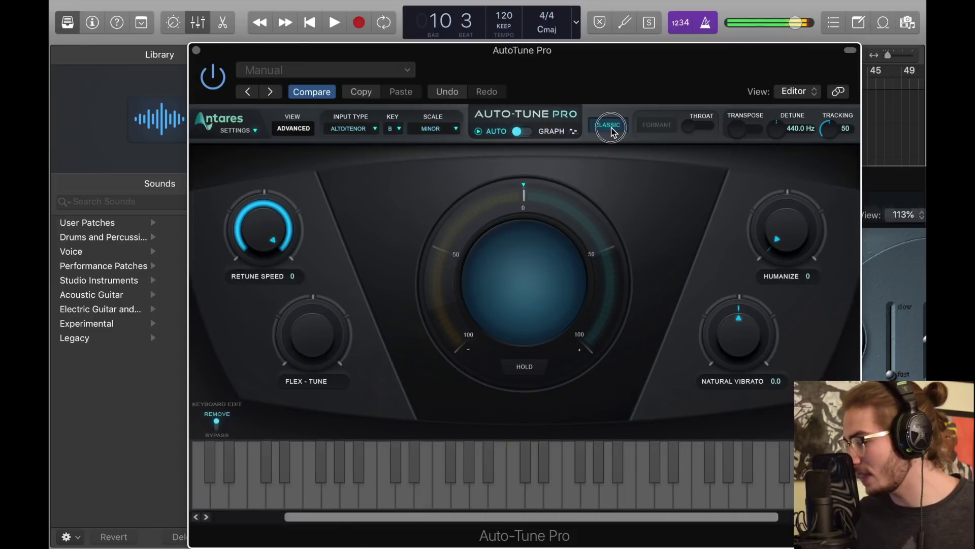
pyautogui.click(609, 126)
# - Enable Formant in AutoTune Pro and sweep Throat between 50 and 180 during playback, ending at 180
pyautogui.click(654, 131)
pyautogui.moveTo(691, 131); pyautogui.dragTo(691, 374)
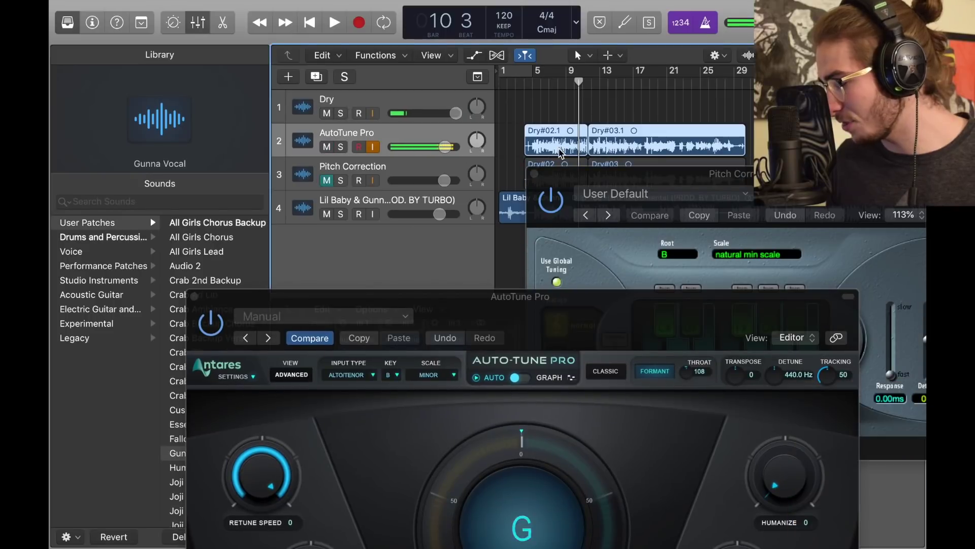
pyautogui.moveTo(691, 375); pyautogui.dragTo(694, 274)
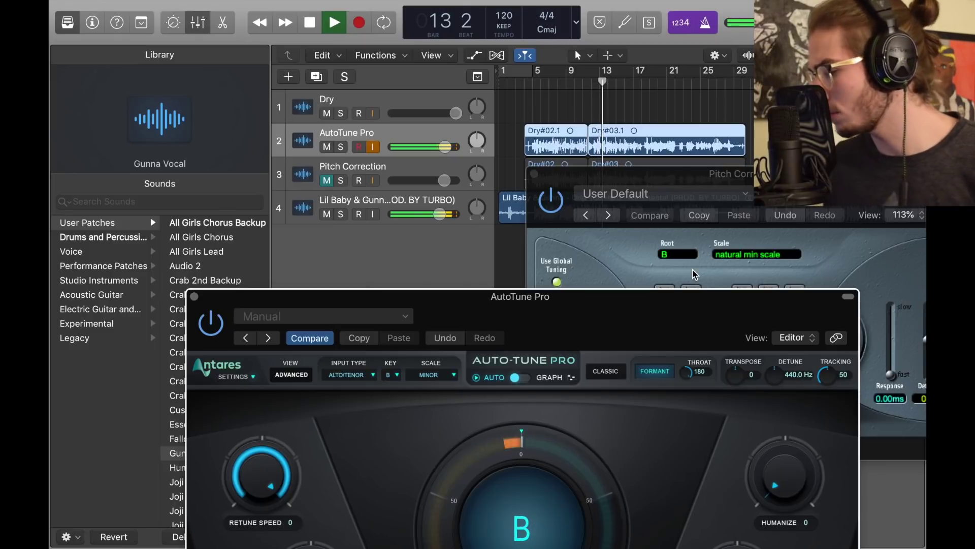
pyautogui.press('space')
pyautogui.moveTo(688, 373); pyautogui.dragTo(686, 541)
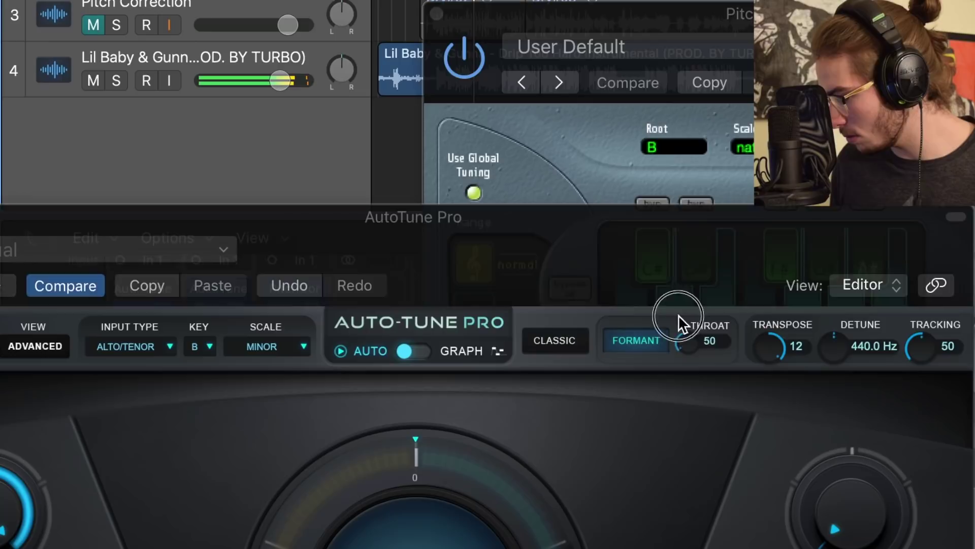
pyautogui.moveTo(687, 361); pyautogui.dragTo(708, 241)
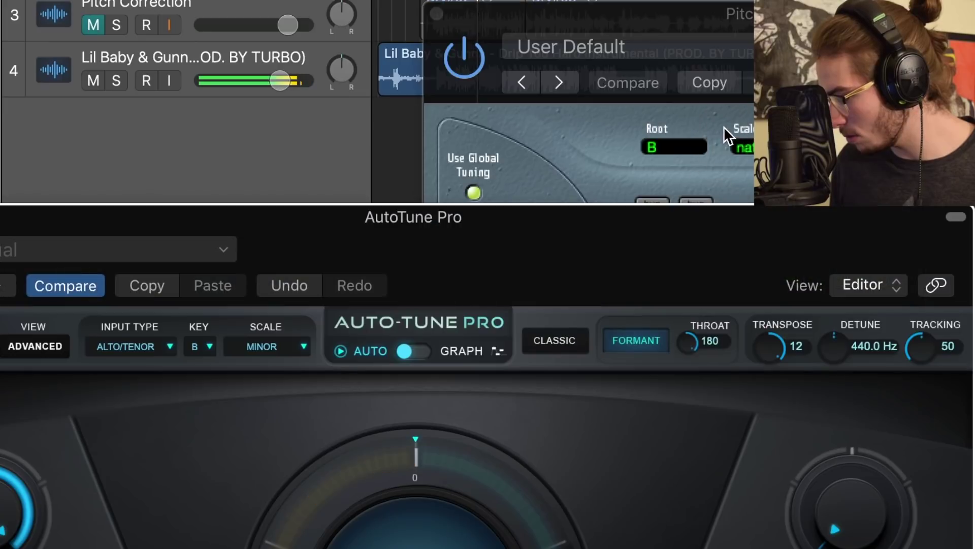
# - Set AutoTune Pro's Transpose to -12 and sweep Detune down to 415.3 Hz and back up
pyautogui.moveTo(764, 349); pyautogui.dragTo(760, 420)
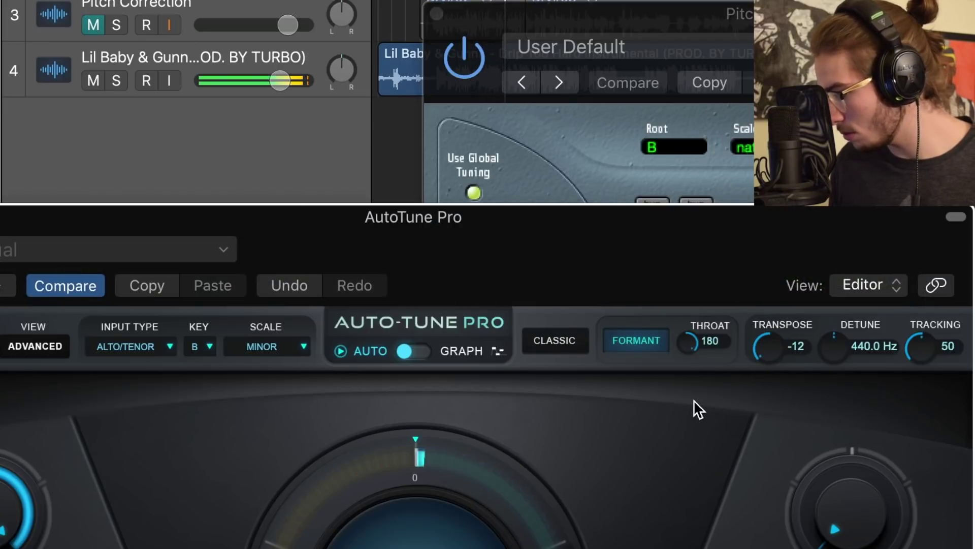
pyautogui.moveTo(837, 354); pyautogui.dragTo(840, 427)
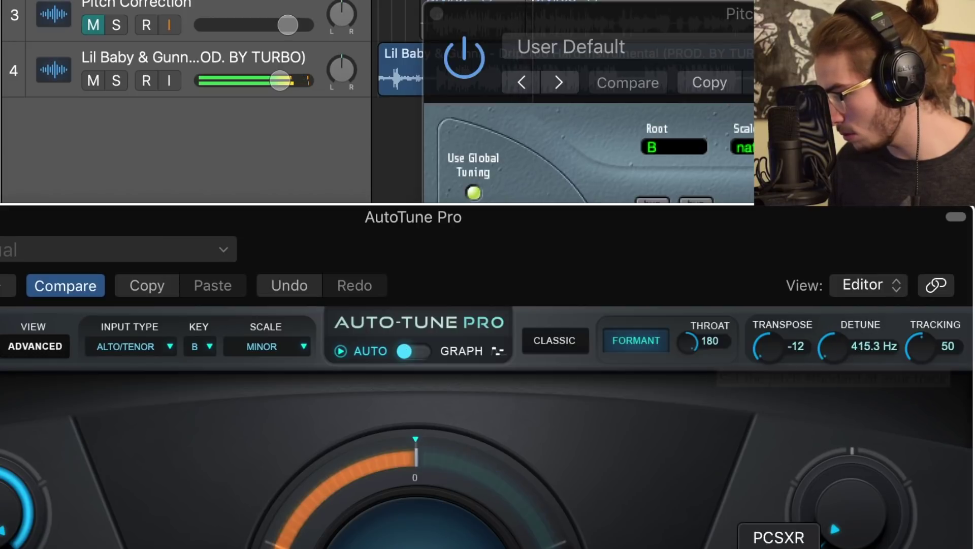
pyautogui.moveTo(832, 352); pyautogui.dragTo(832, 337)
pyautogui.moveTo(833, 290); pyautogui.dragTo(828, 238)
# - Lower AutoTune Pro's Throat to 50 and raise it again
pyautogui.moveTo(688, 342); pyautogui.dragTo(728, 517)
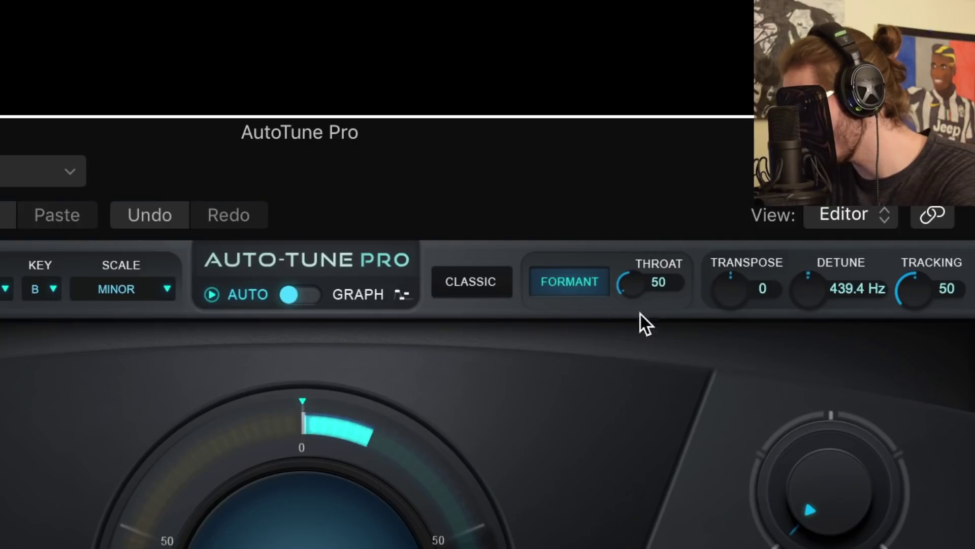
pyautogui.moveTo(632, 285); pyautogui.dragTo(657, 115)
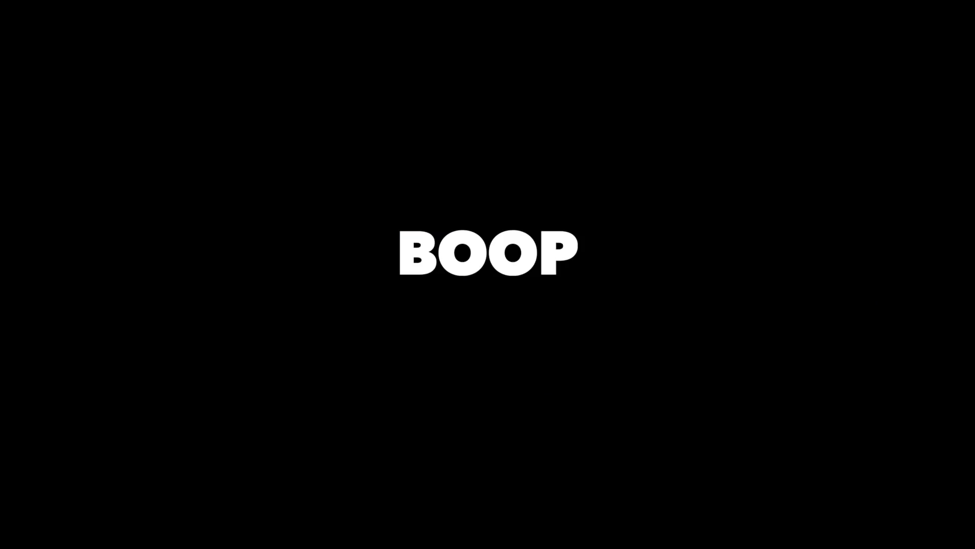